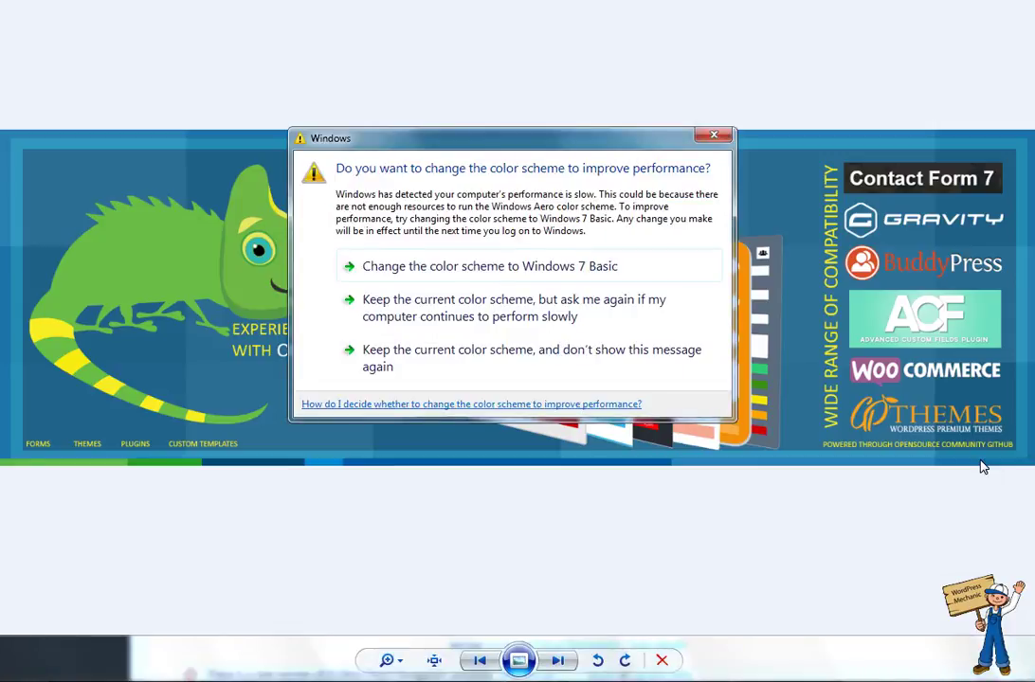
left_click(442, 327)
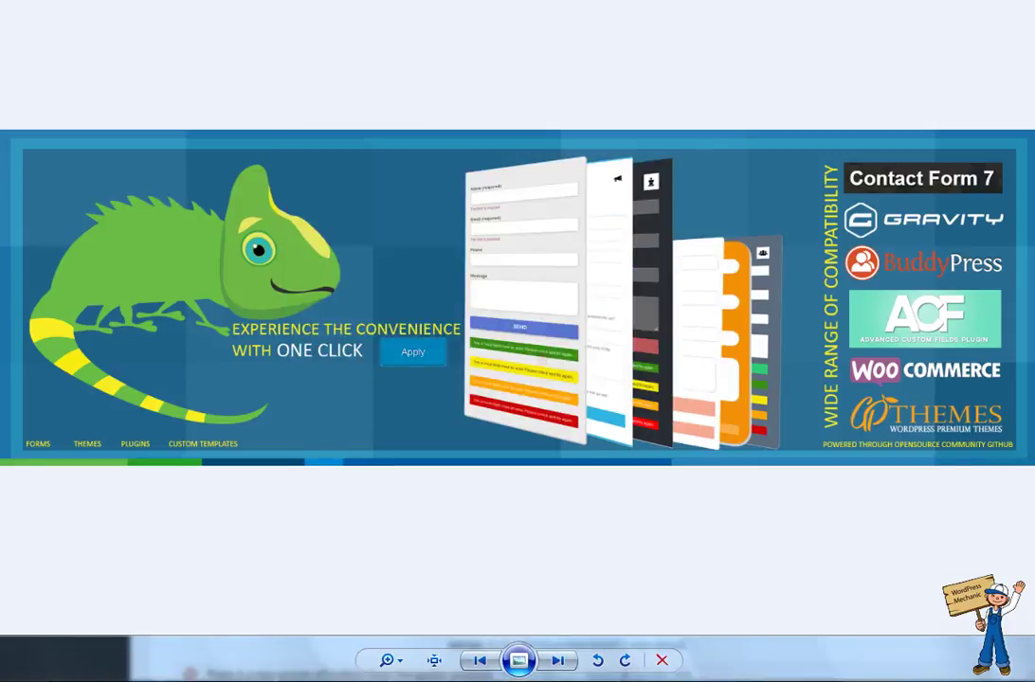